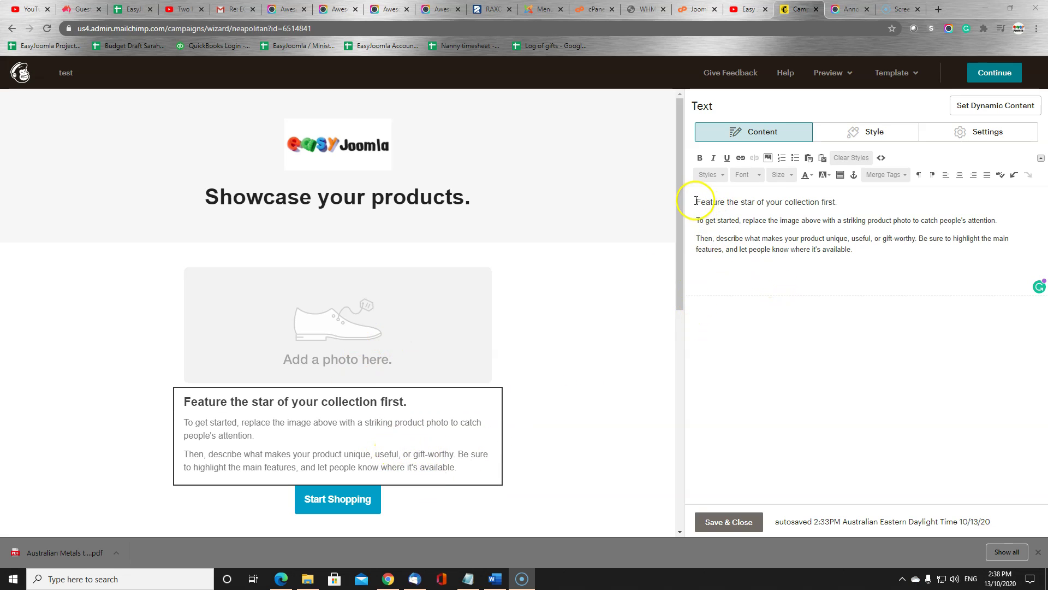
# Step: Add an empty first line above the 'Feature the star' heading for the 'Dear' greeting
pyautogui.click(696, 201)
pyautogui.press('Return')
pyautogui.write('Dear')
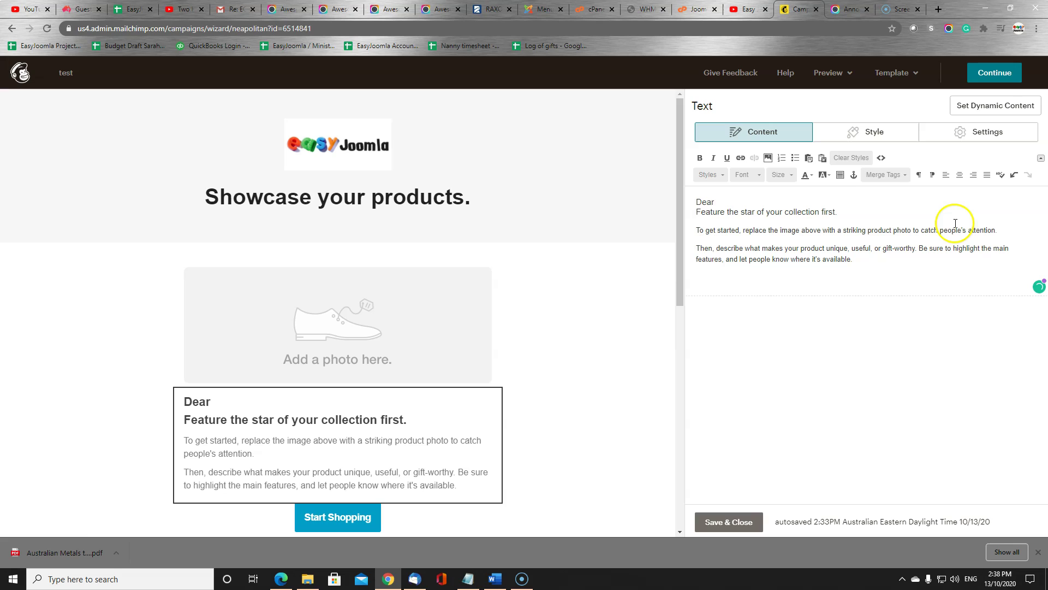
# Step: Insert the First Name merge tag *|FNAME|* after 'Dear' from the Merge Tags list
pyautogui.click(901, 175)
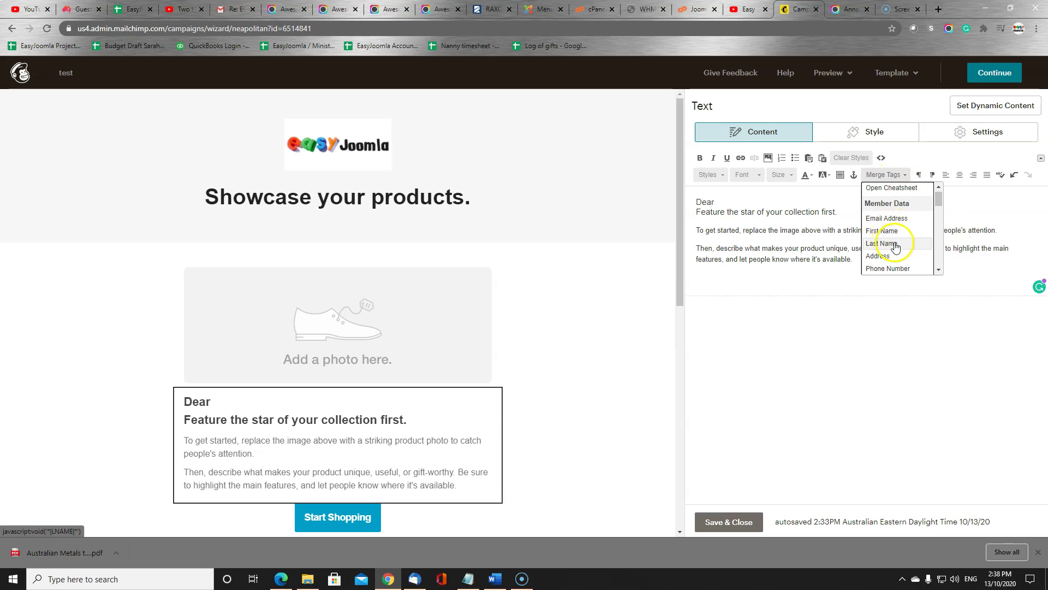
pyautogui.scroll(-3, 899, 254)
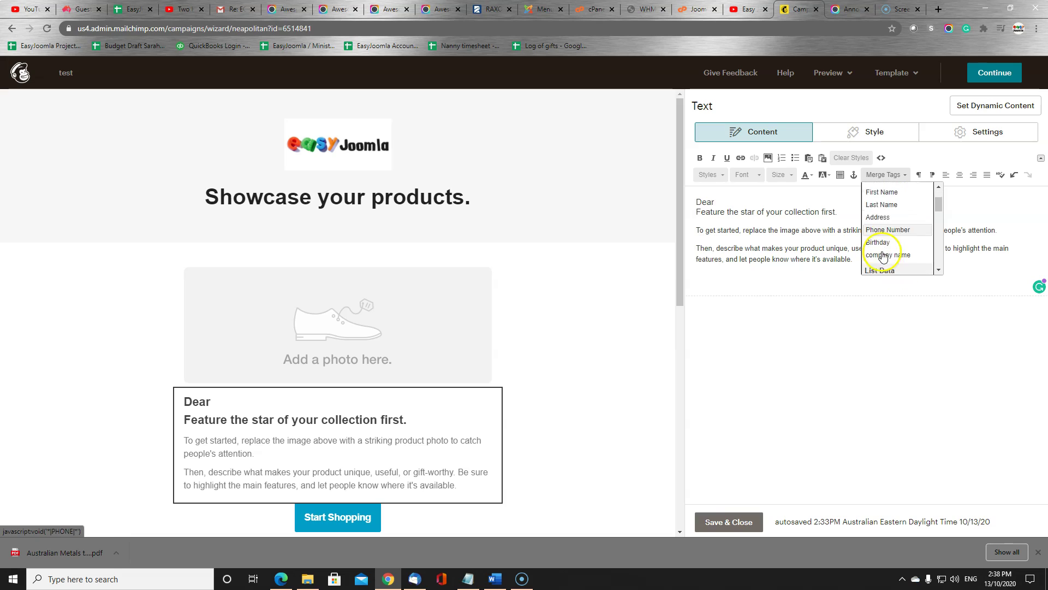
pyautogui.scroll(3, 903, 240)
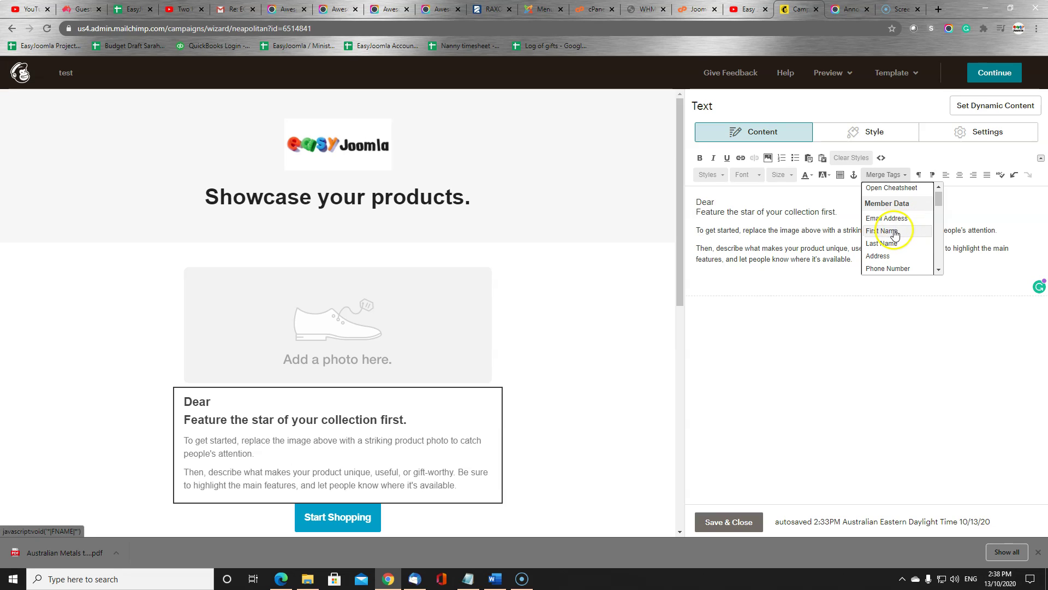
pyautogui.click(891, 233)
pyautogui.click(885, 232)
pyautogui.write('*|FNAME|*,')
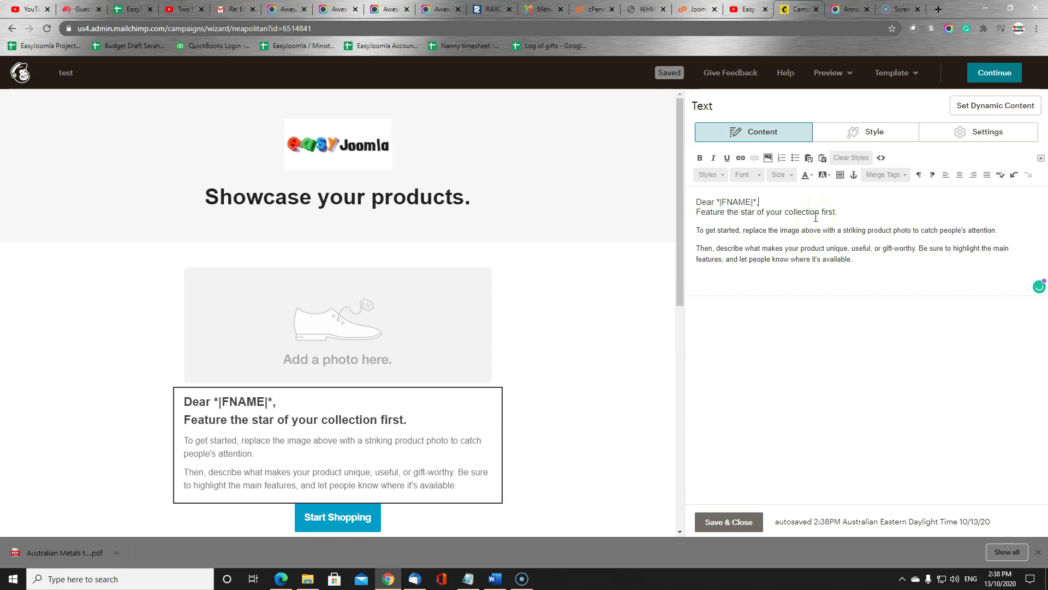
pyautogui.write(',')
# Step: Add a blank line after 'Dear *|FNAME|*,' and close the Merge Tags list without inserting
pyautogui.press('Return')
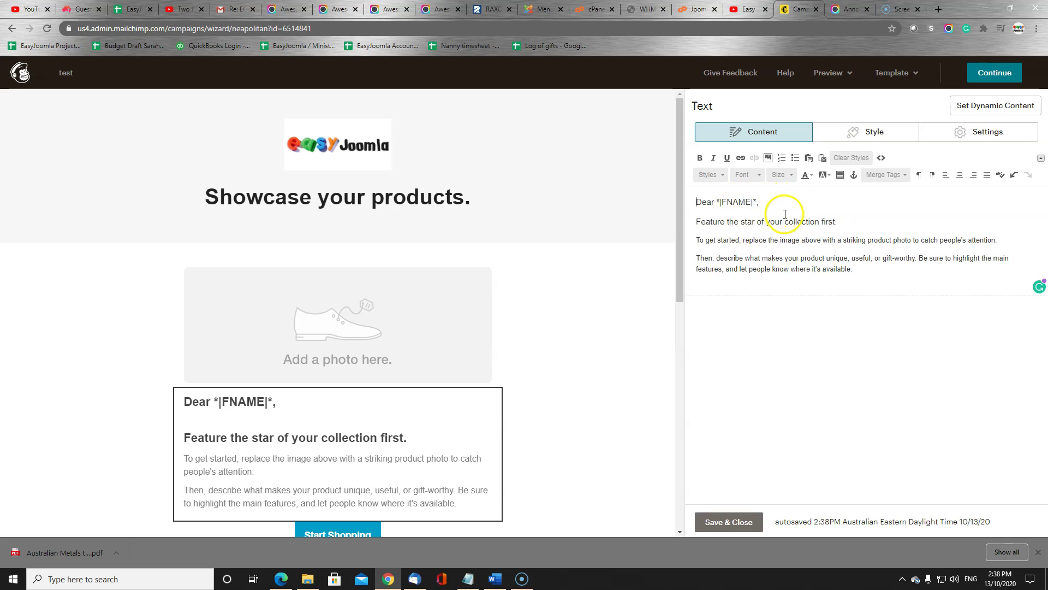
pyautogui.click(902, 175)
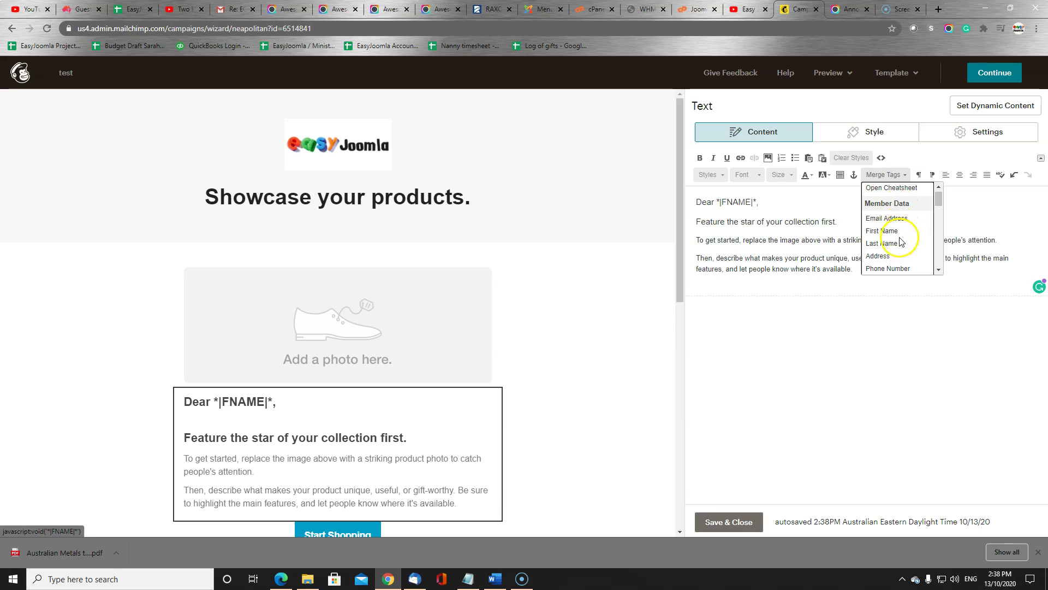
pyautogui.click(760, 211)
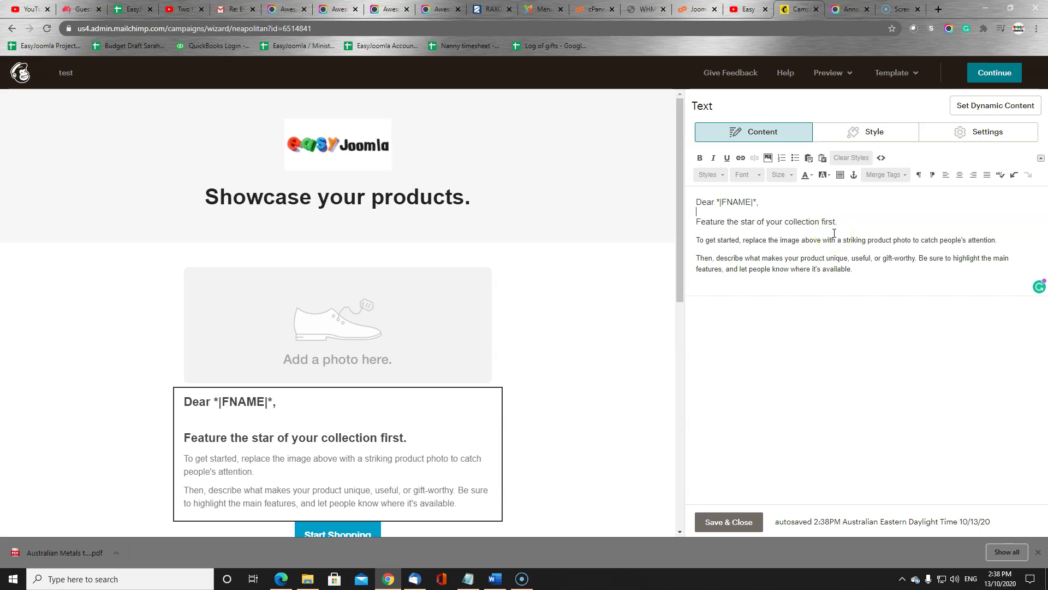
# Step: Show the email's Preview options
pyautogui.click(848, 74)
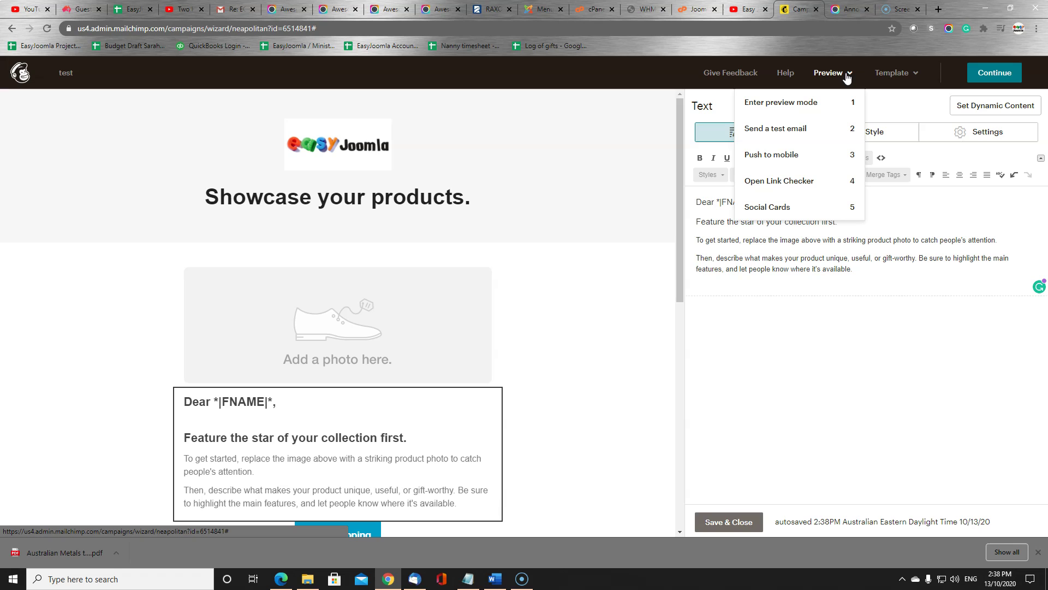